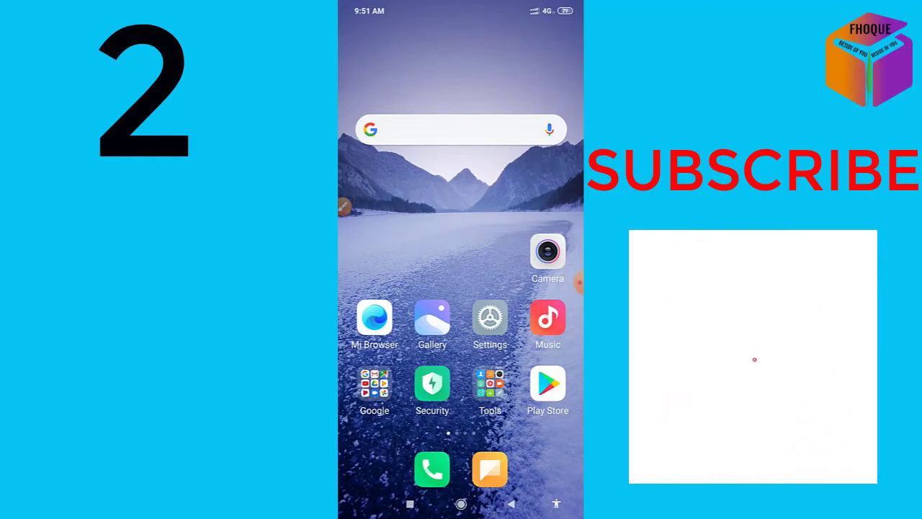
# Search the Play Store for 'pubg' and open the PUBG MOBILE – Mad Miramar details page
pyautogui.click(548, 385)
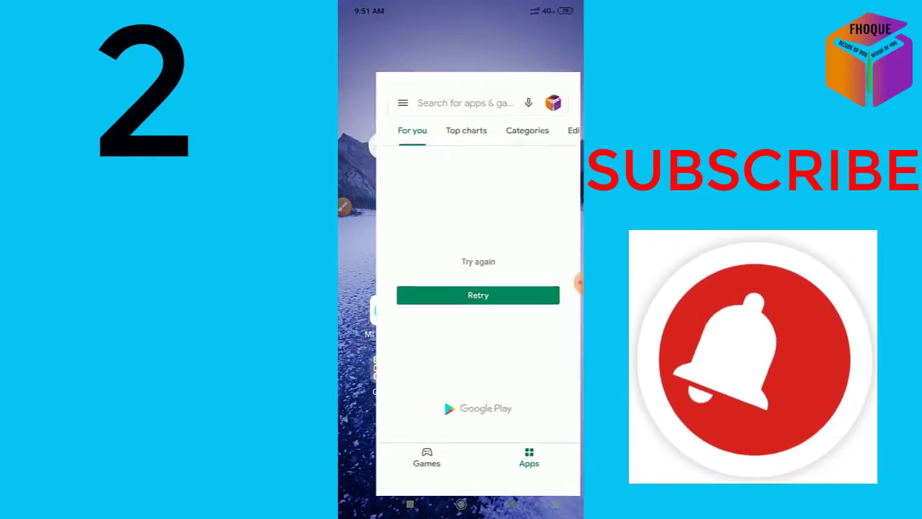
pyautogui.click(445, 37)
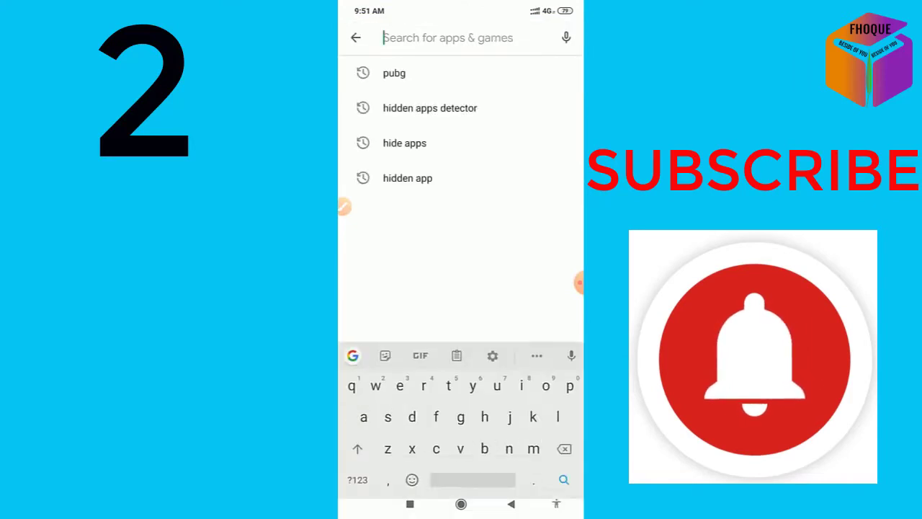
pyautogui.write('pubg')
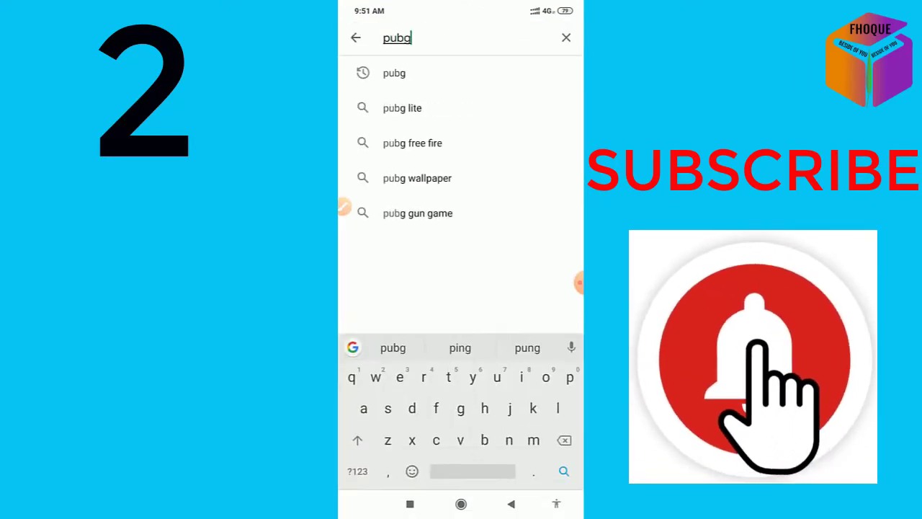
pyautogui.click(564, 471)
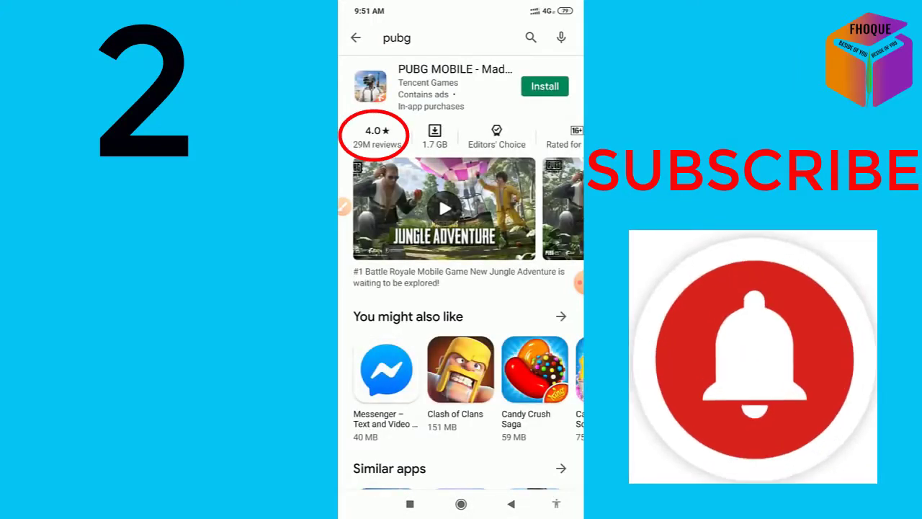
pyautogui.click(447, 83)
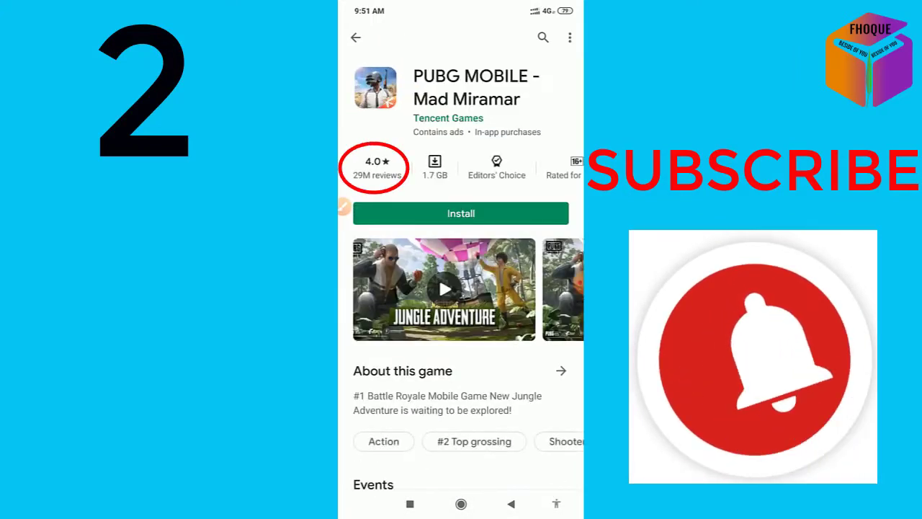
# Show PUBG MOBILE's reviews filtered to This device model and scroll through them
pyautogui.click(375, 167)
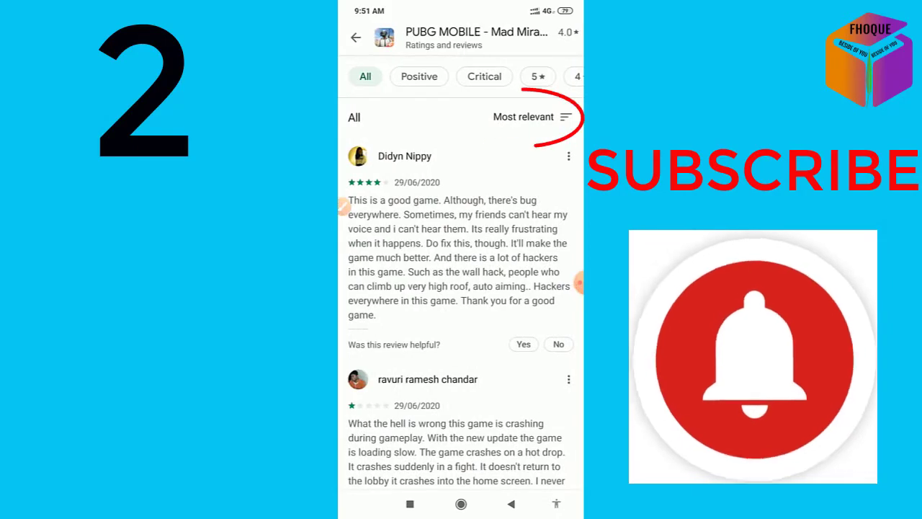
pyautogui.click(523, 117)
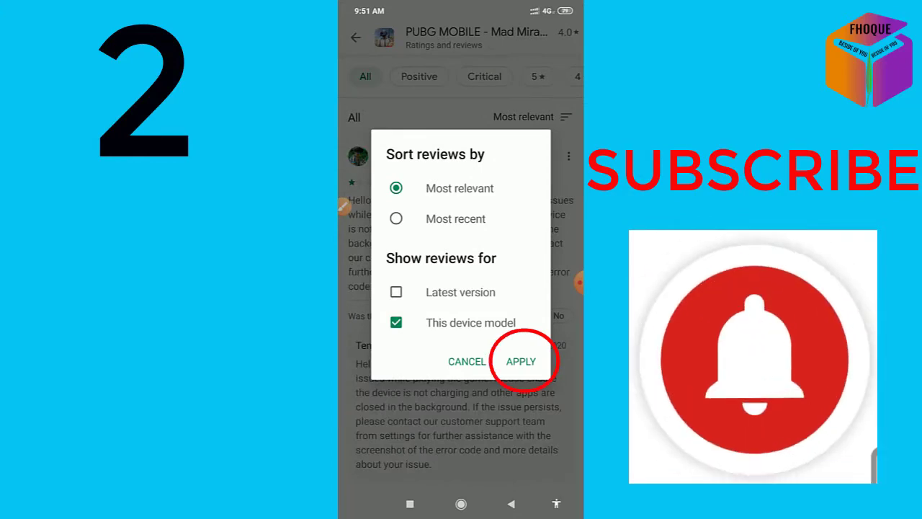
pyautogui.click(521, 361)
pyautogui.scroll(-5, 460, 288)
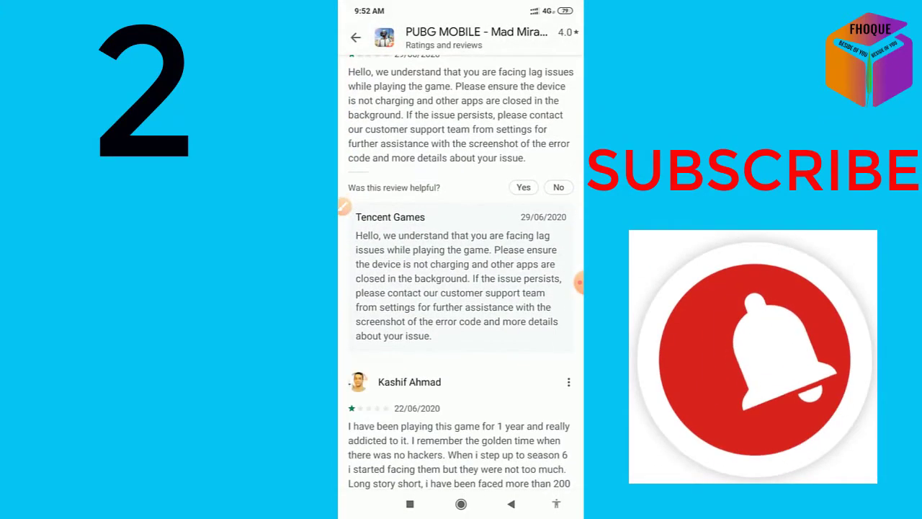
pyautogui.scroll(-2, 461, 288)
pyautogui.scroll(-2, 461, 288)
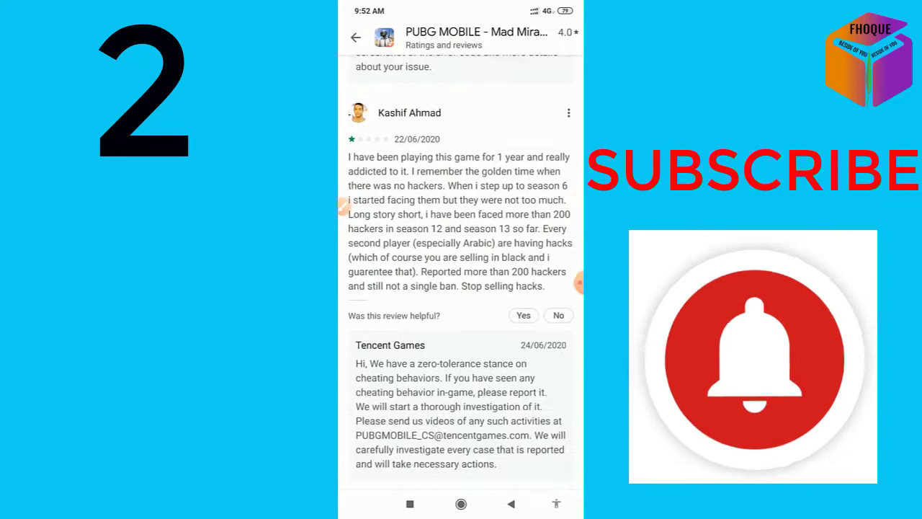
pyautogui.scroll(-3, 461, 288)
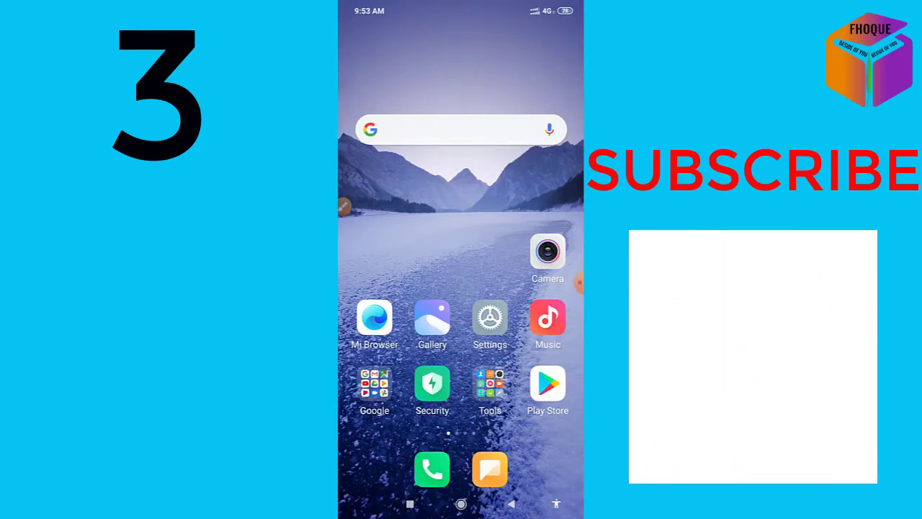
pyautogui.moveTo(548, 302); pyautogui.dragTo(374, 302)
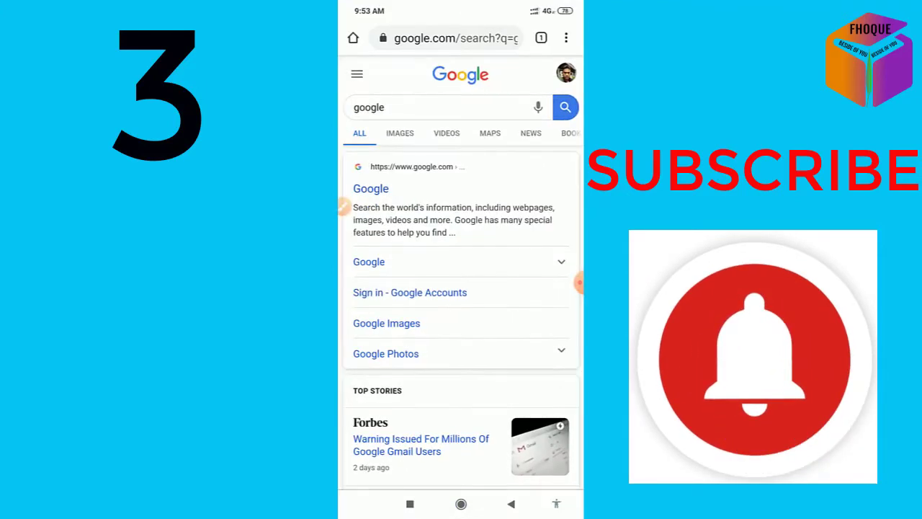
pyautogui.click(565, 72)
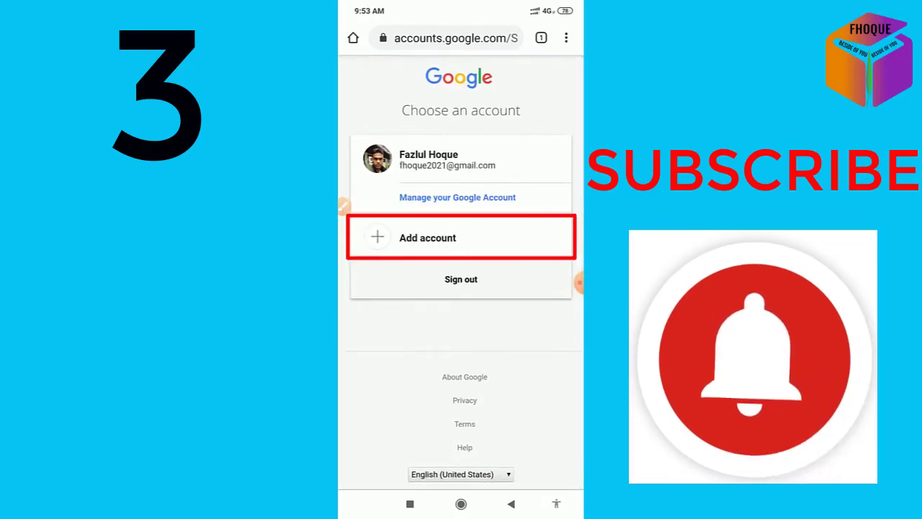
pyautogui.click(428, 238)
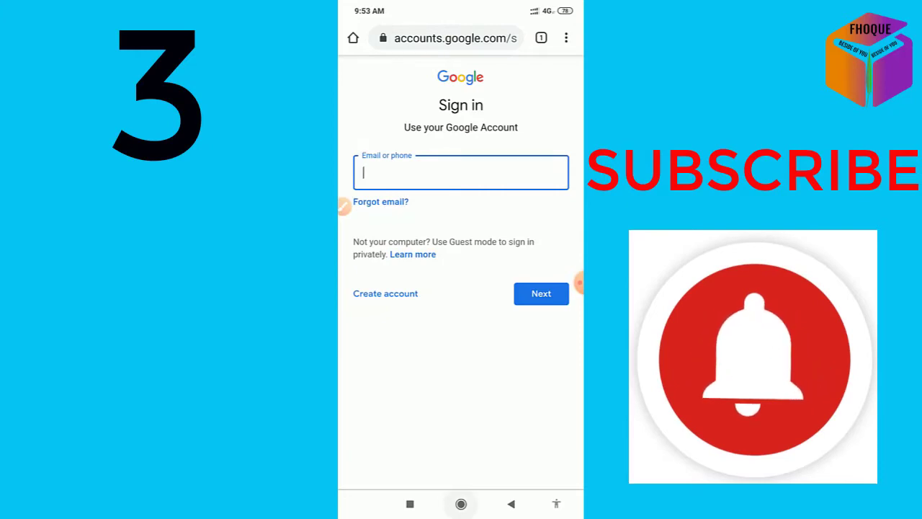
pyautogui.press('super')
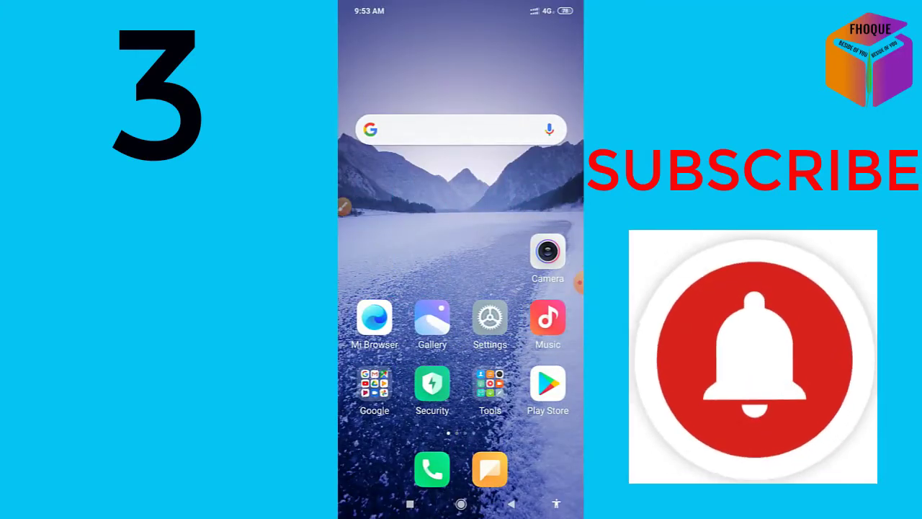
# In Settings, go to the account list and choose to add a Google account
pyautogui.click(490, 317)
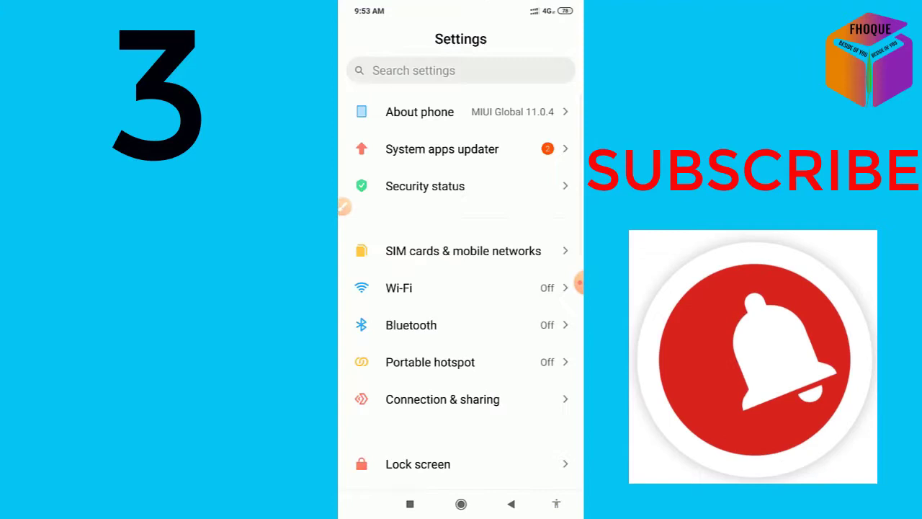
pyautogui.scroll(-3, 460, 274)
pyautogui.scroll(-2, 460, 273)
pyautogui.scroll(-2, 461, 274)
pyautogui.scroll(-2, 461, 274)
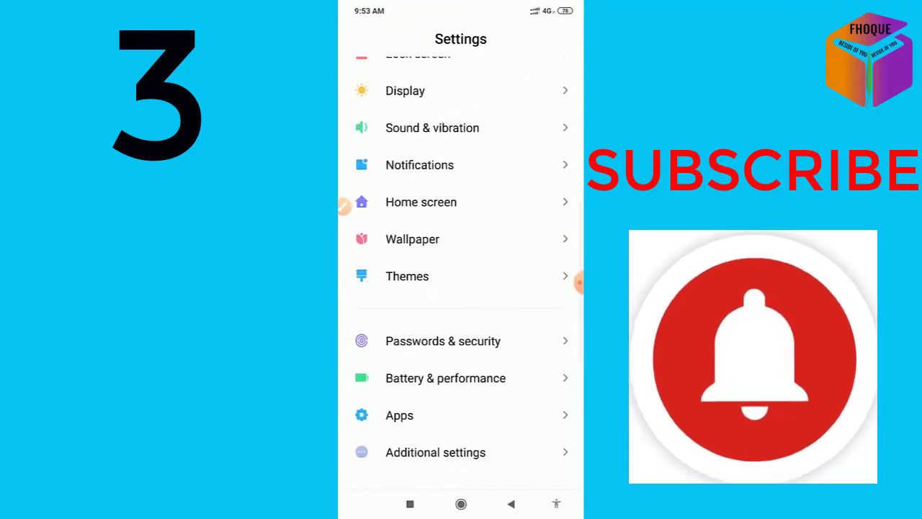
pyautogui.scroll(-3, 461, 274)
pyautogui.scroll(-2, 461, 273)
pyautogui.scroll(-4, 461, 274)
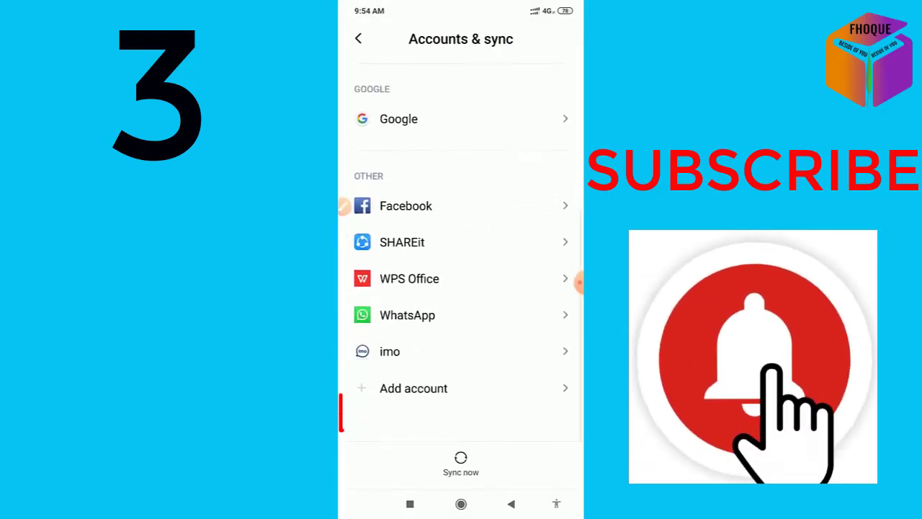
pyautogui.click(461, 414)
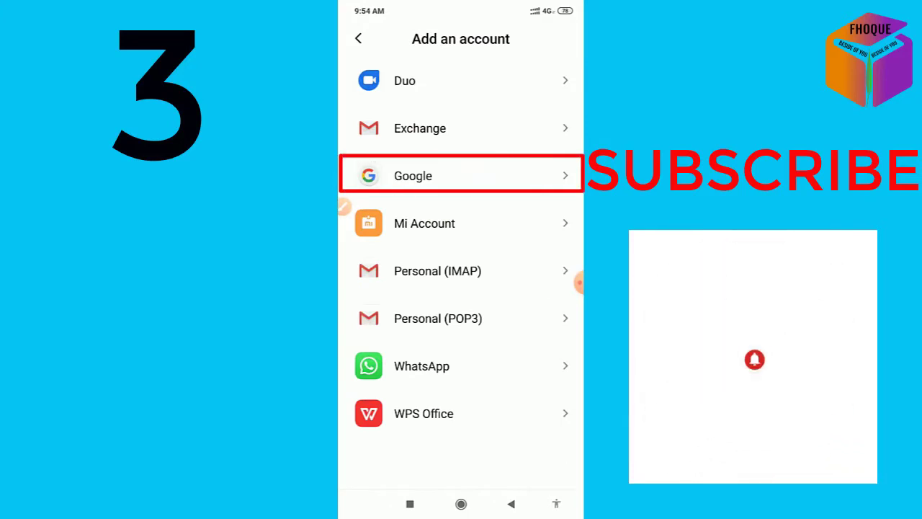
pyautogui.click(412, 176)
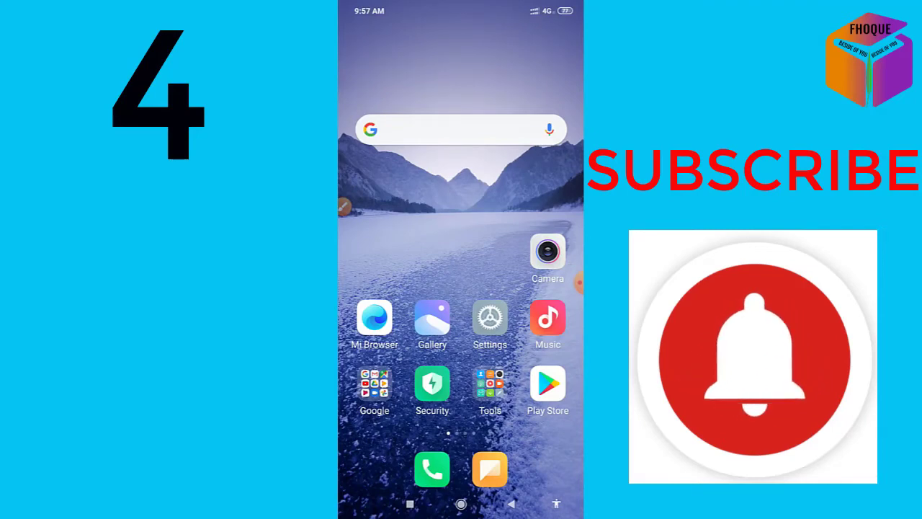
# Go to Settings > Google > On-device sharing
pyautogui.click(489, 317)
pyautogui.scroll(-2, 461, 288)
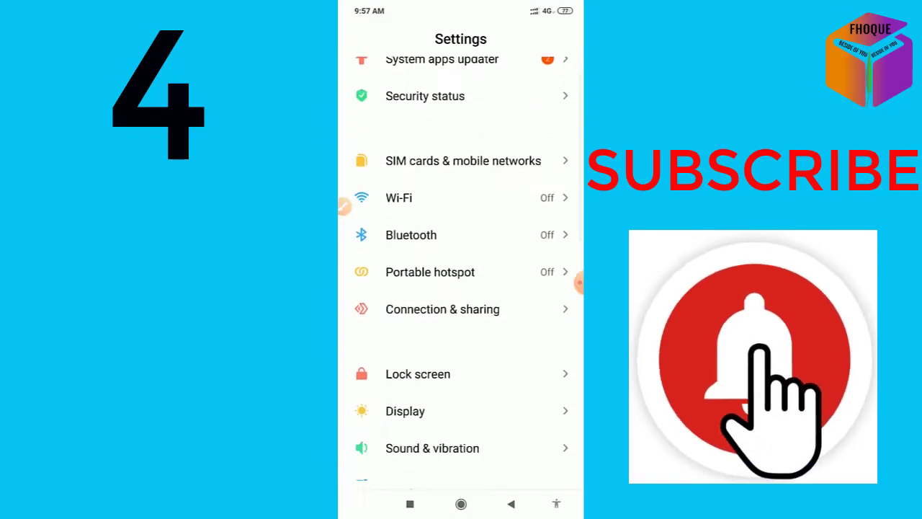
pyautogui.scroll(-3, 461, 288)
pyautogui.scroll(-2, 460, 288)
pyautogui.scroll(-3, 461, 288)
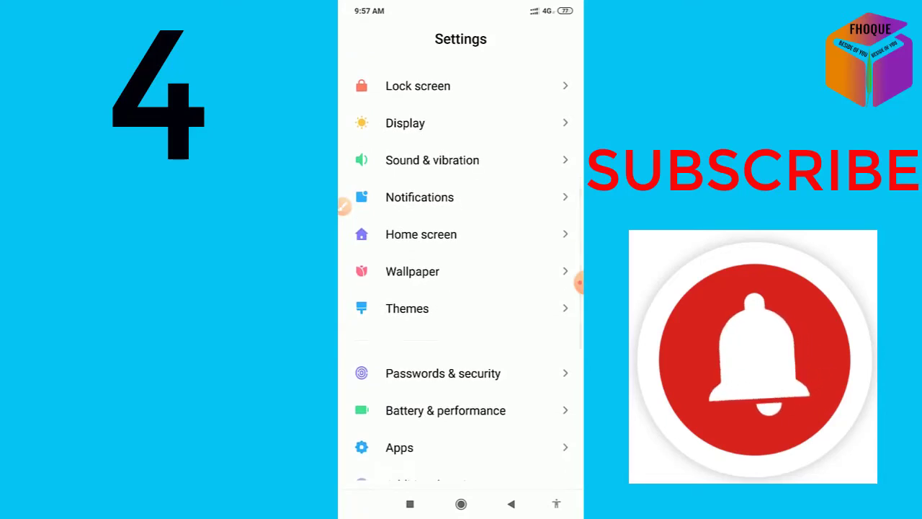
pyautogui.scroll(-3, 460, 288)
pyautogui.scroll(-3, 461, 288)
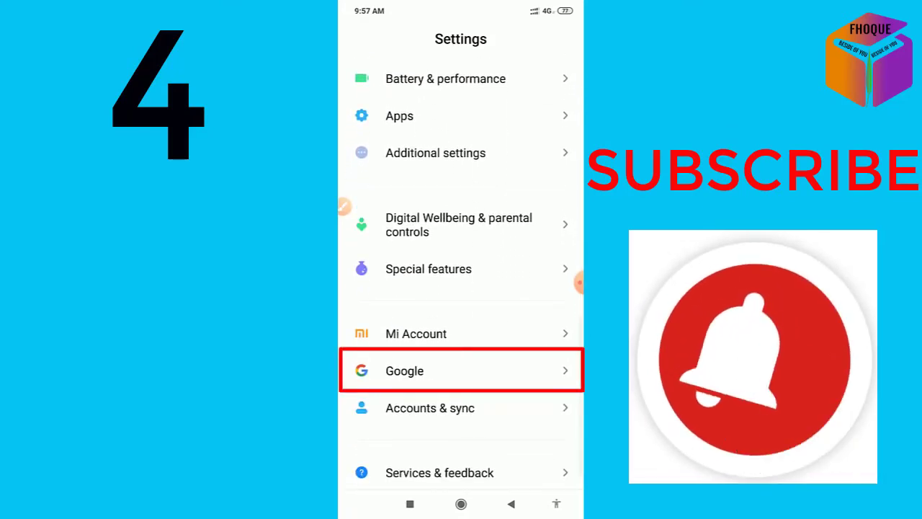
pyautogui.click(404, 370)
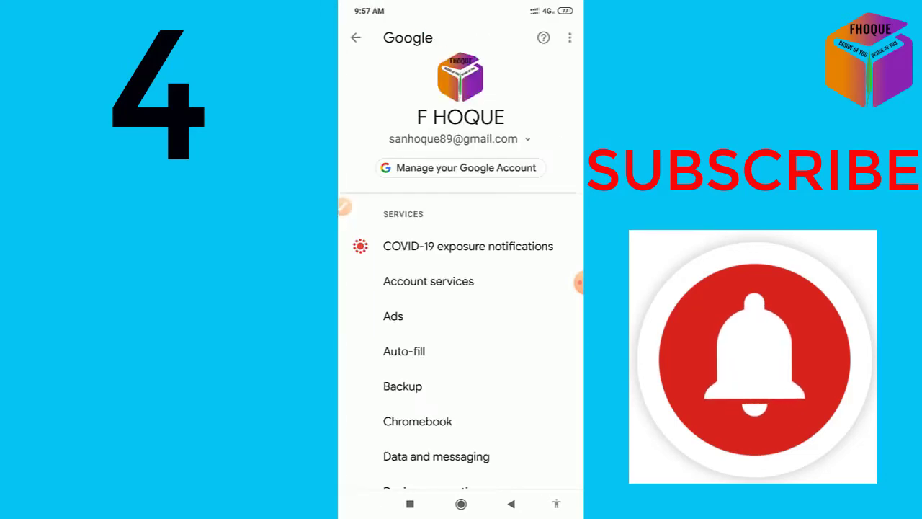
pyautogui.scroll(-2, 461, 288)
pyautogui.scroll(-3, 461, 288)
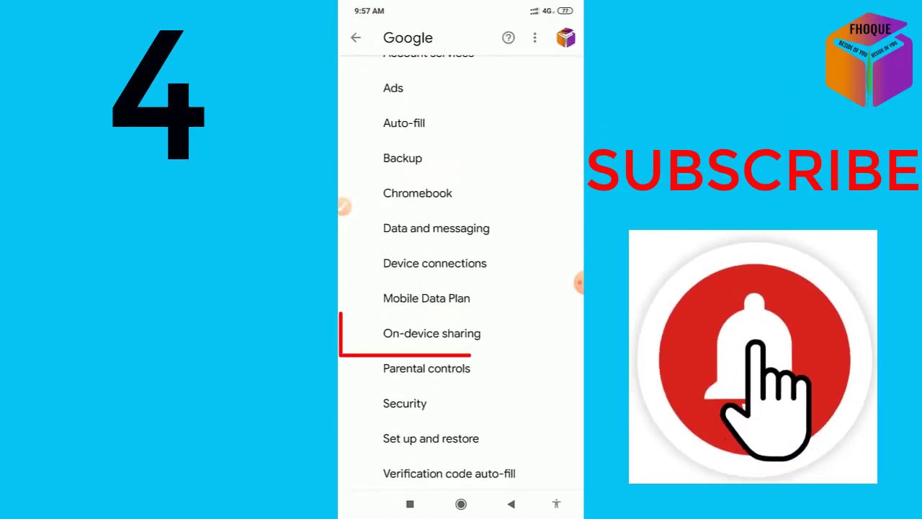
pyautogui.click(432, 335)
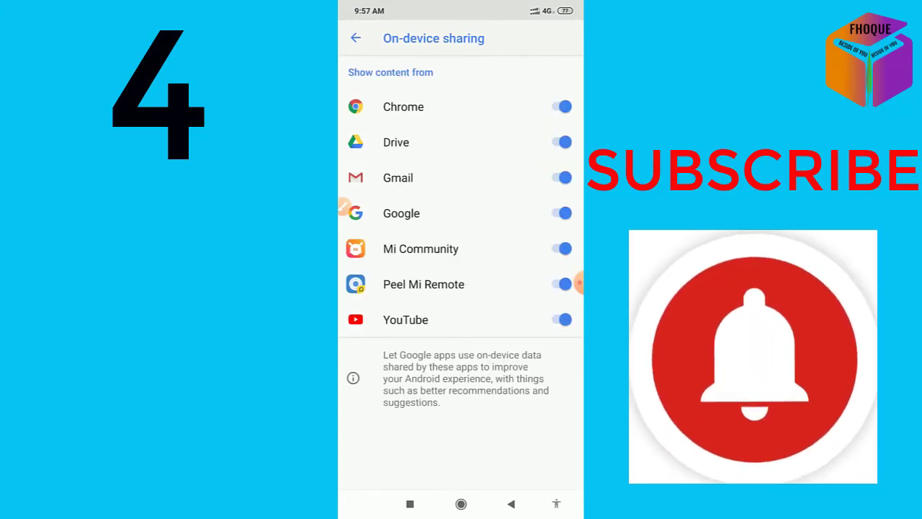
# Turn off on-device sharing for Chrome, YouTube, Gmail and Drive
pyautogui.click(560, 106)
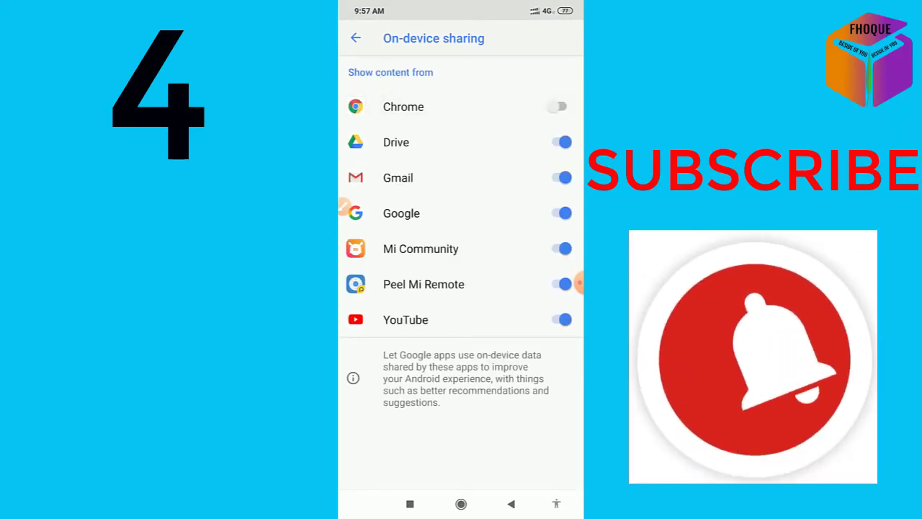
pyautogui.click(560, 319)
pyautogui.click(560, 178)
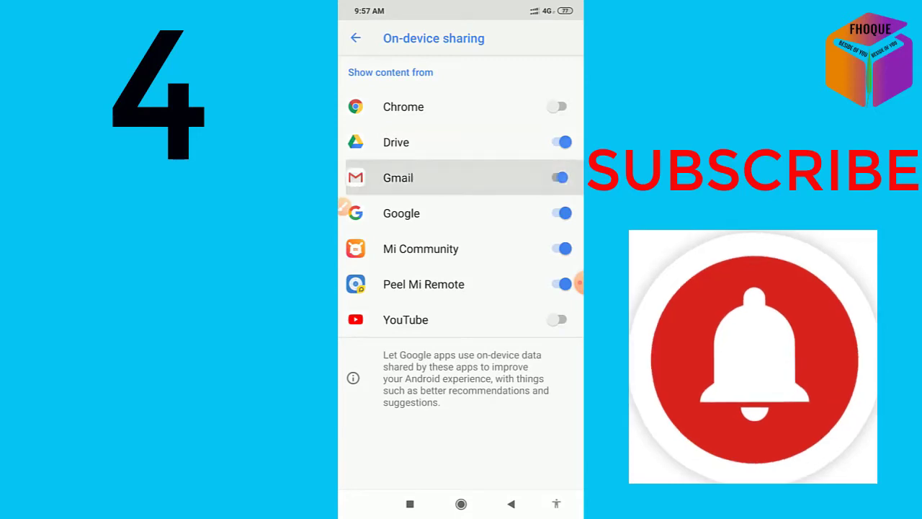
pyautogui.click(560, 142)
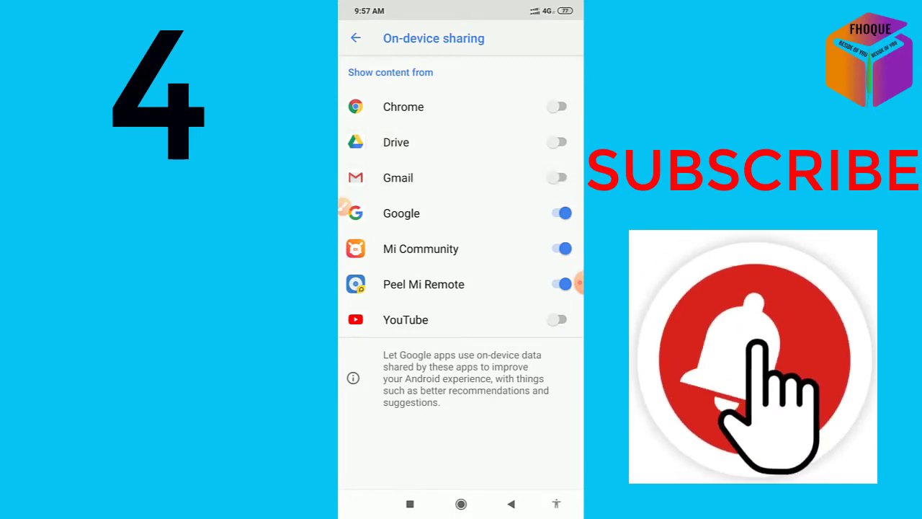